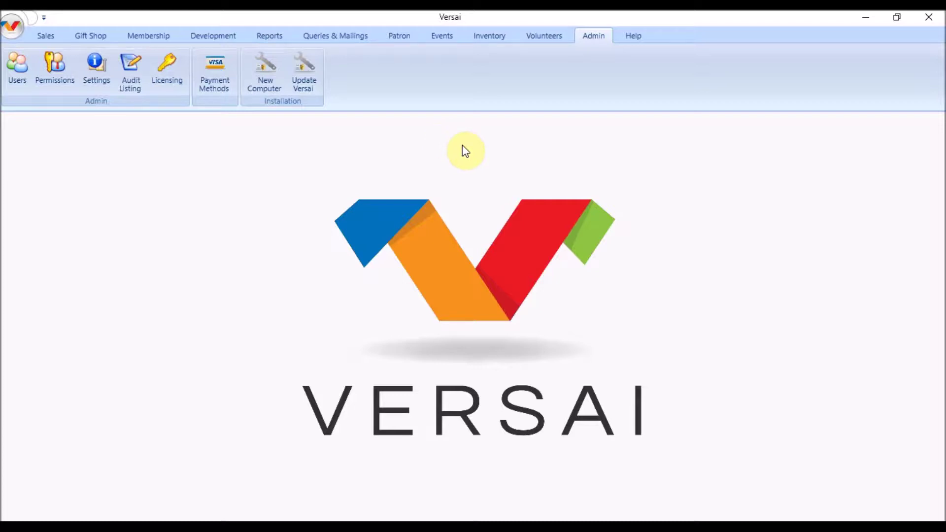
# Switch the Versai ribbon to the Help section with product information, manual and support forum.
pyautogui.click(632, 38)
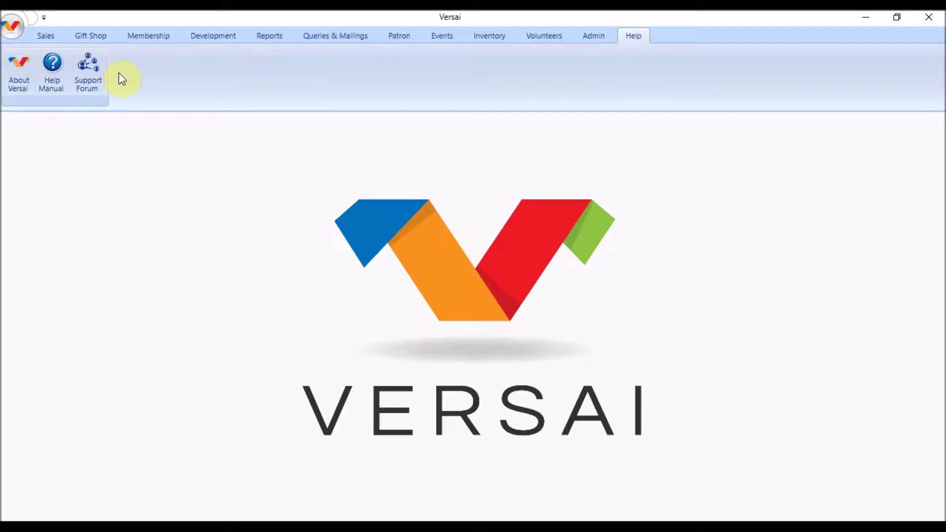
# View About Versai to confirm version 3.1.0.1, then go back to the Admin tools.
pyautogui.click(23, 74)
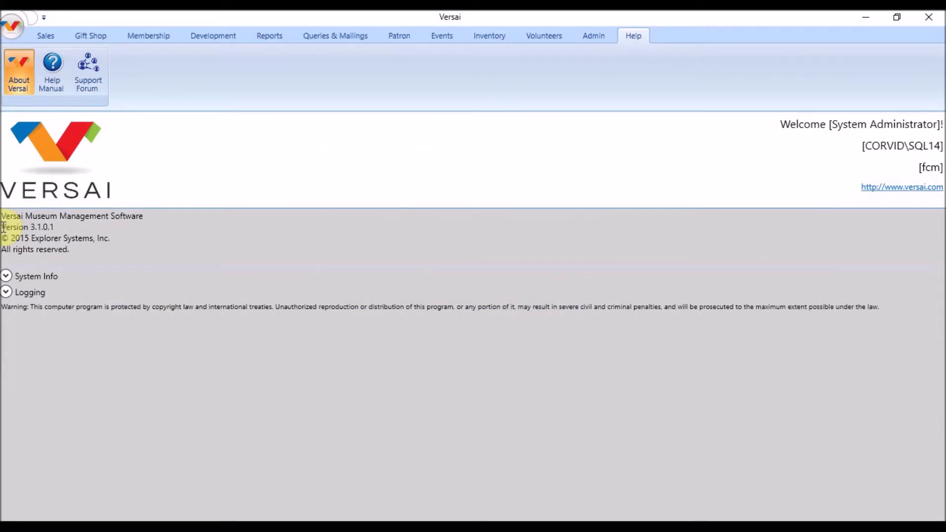
pyautogui.click(591, 35)
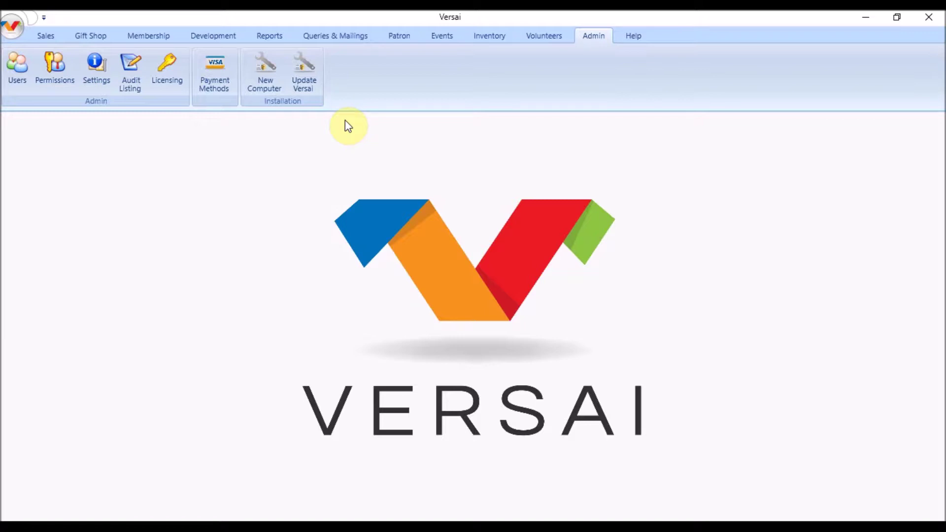
# Open the Full Access permission type, verify Can Update Versai is checked, and close it with OK.
pyautogui.click(64, 79)
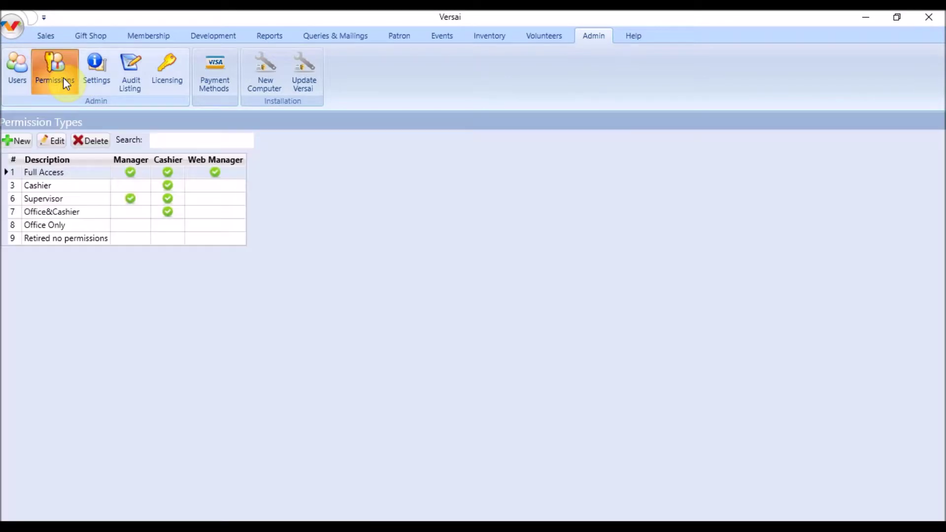
pyautogui.doubleClick(76, 172)
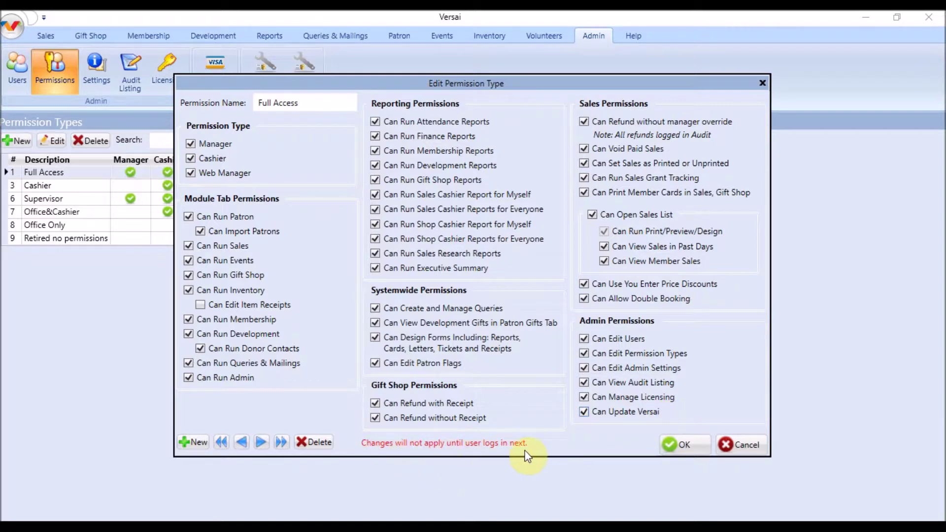
pyautogui.click(687, 446)
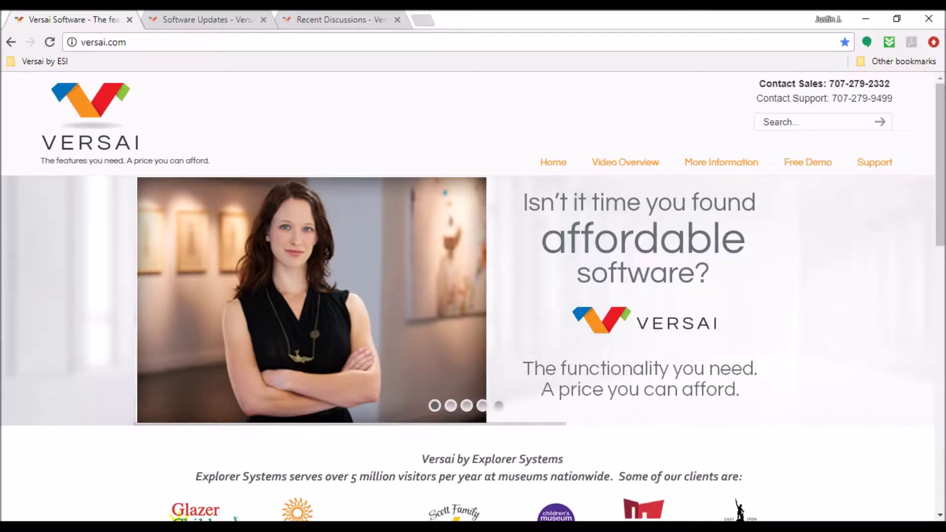
# Review the Software Updates page for v2.3.0.2 (5/23/17) and read its expanded enhancement notes.
pyautogui.moveTo(864, 176)
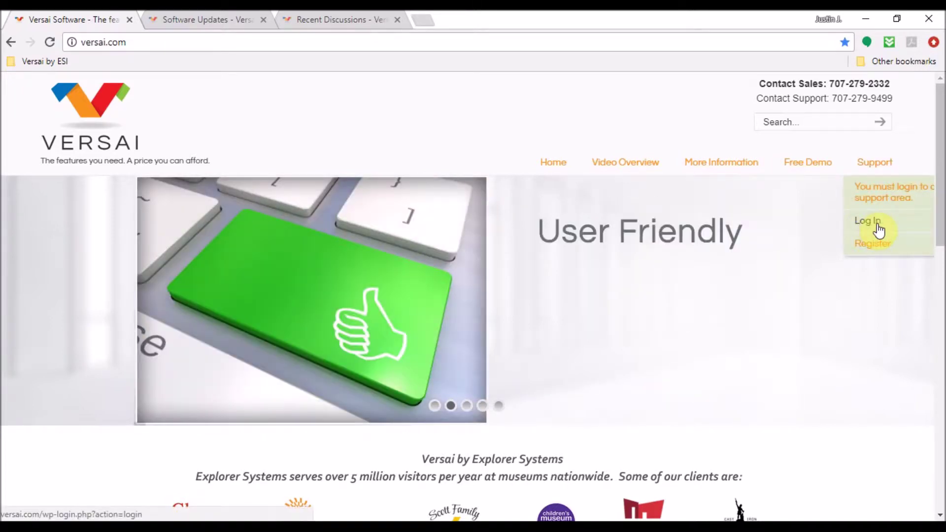
pyautogui.hotkey('ctrl', 'Tab')
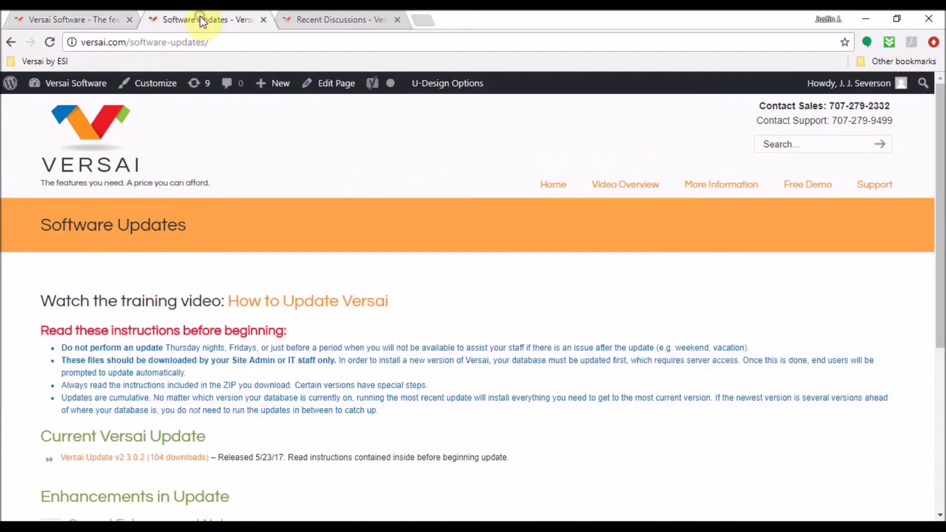
pyautogui.moveTo(886, 187)
pyautogui.scroll(-3, 206, 365)
pyautogui.click(200, 385)
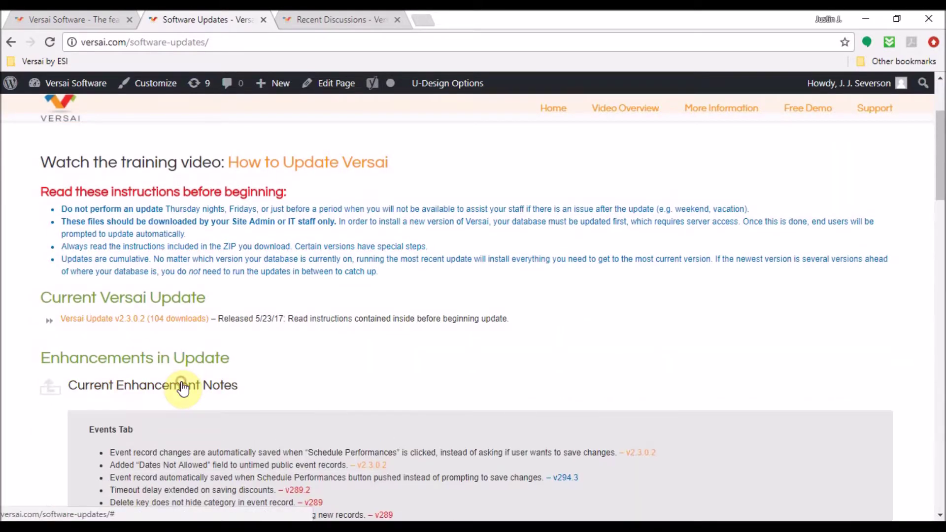
pyautogui.scroll(-4, 207, 387)
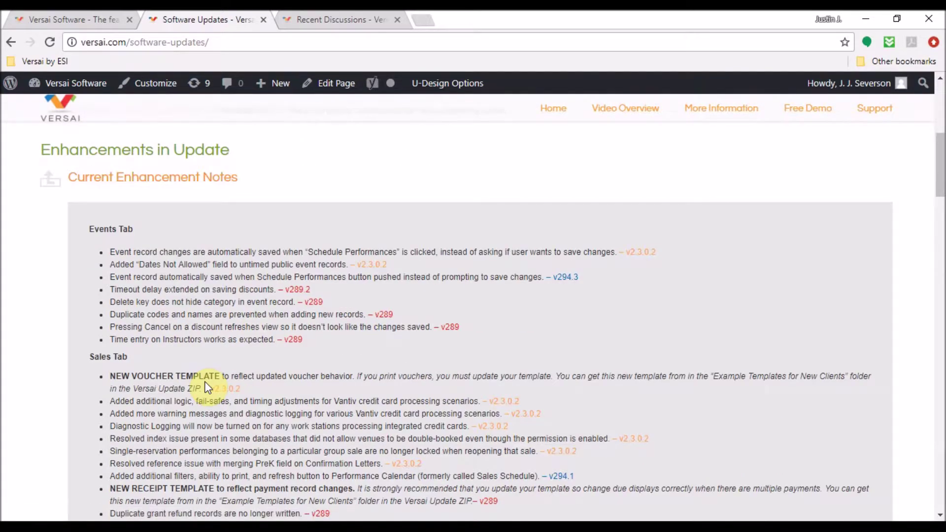
pyautogui.scroll(7, 207, 386)
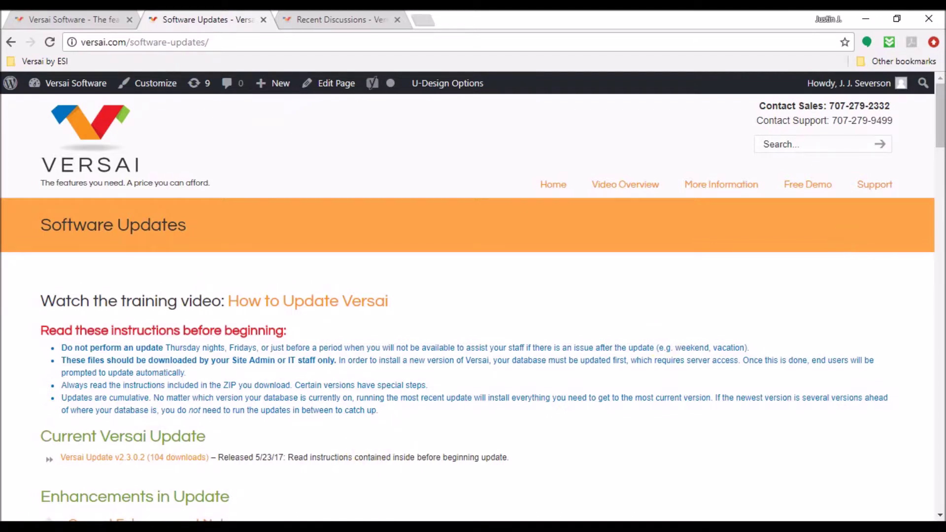
# Back in Versai, choose Versai-Update-3.1.0.1.zip in the Update Versai tool and start installing it.
pyautogui.click(872, 21)
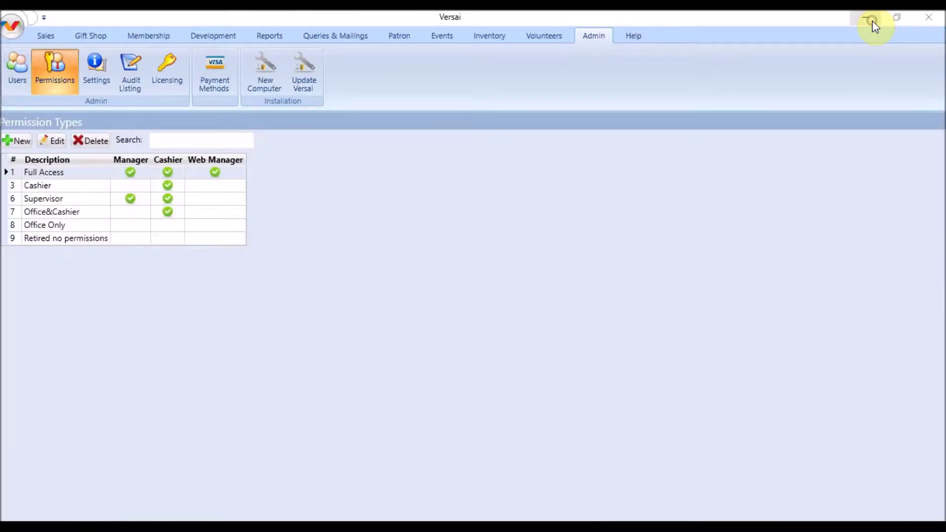
pyautogui.click(592, 77)
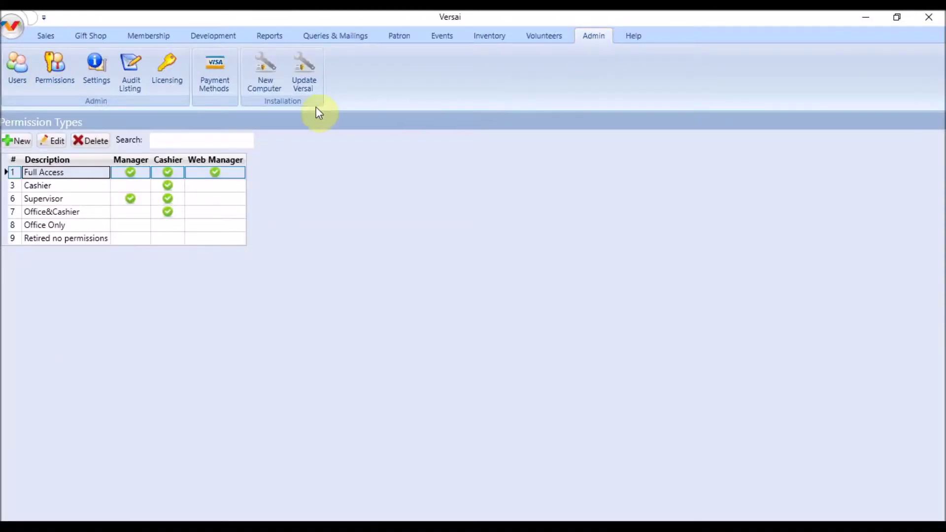
pyautogui.click(313, 88)
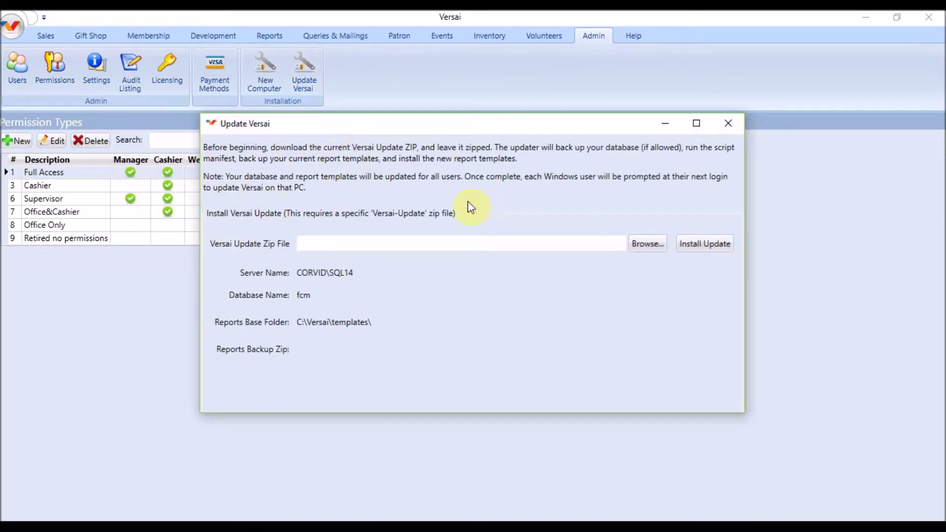
pyautogui.click(646, 244)
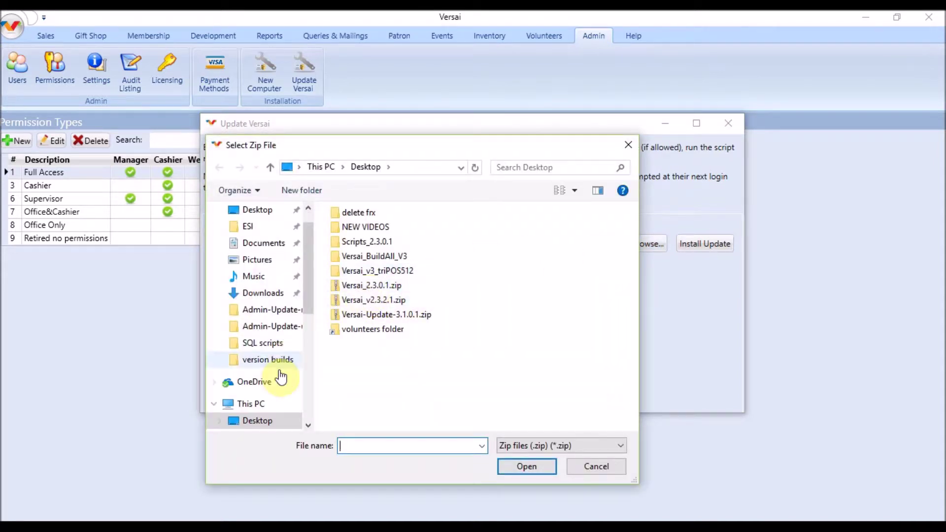
pyautogui.click(378, 315)
pyautogui.click(521, 467)
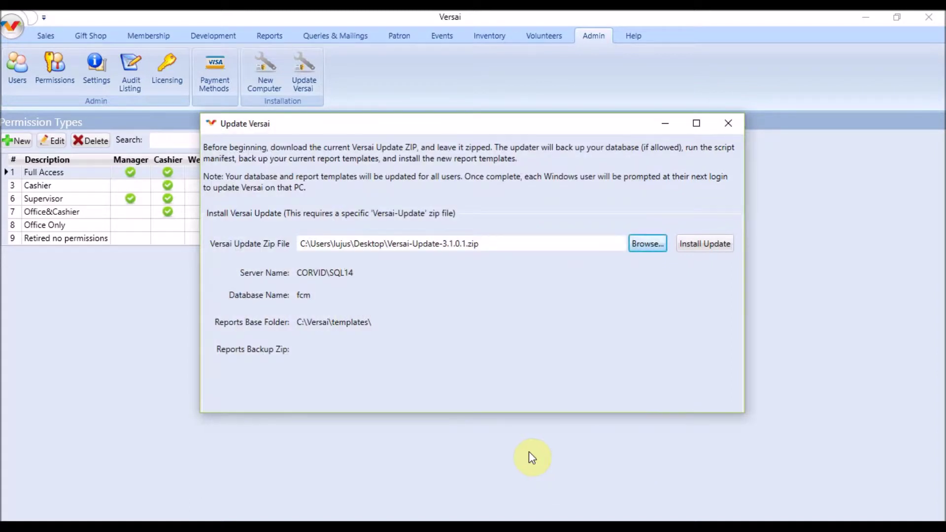
pyautogui.click(707, 242)
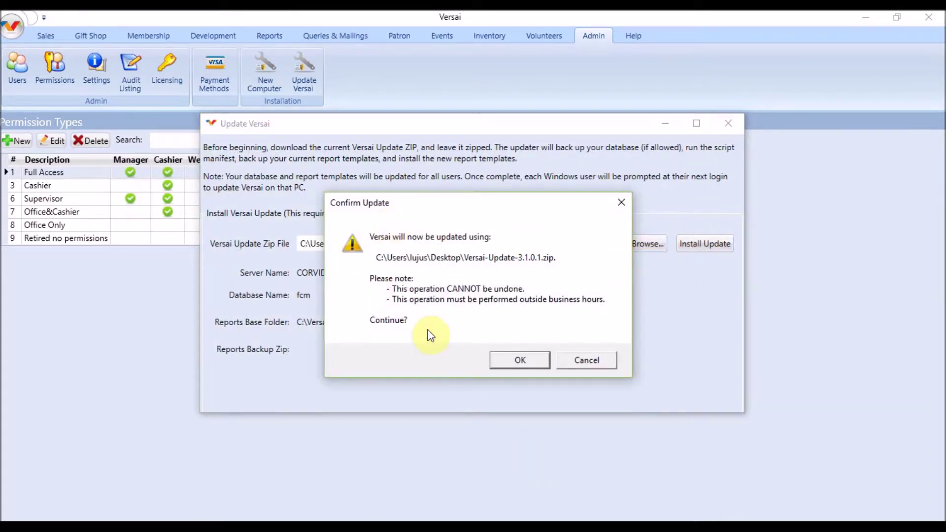
# Confirm the update, back up the fcm database, approve updating report templates, and dismiss the completion message.
pyautogui.click(521, 359)
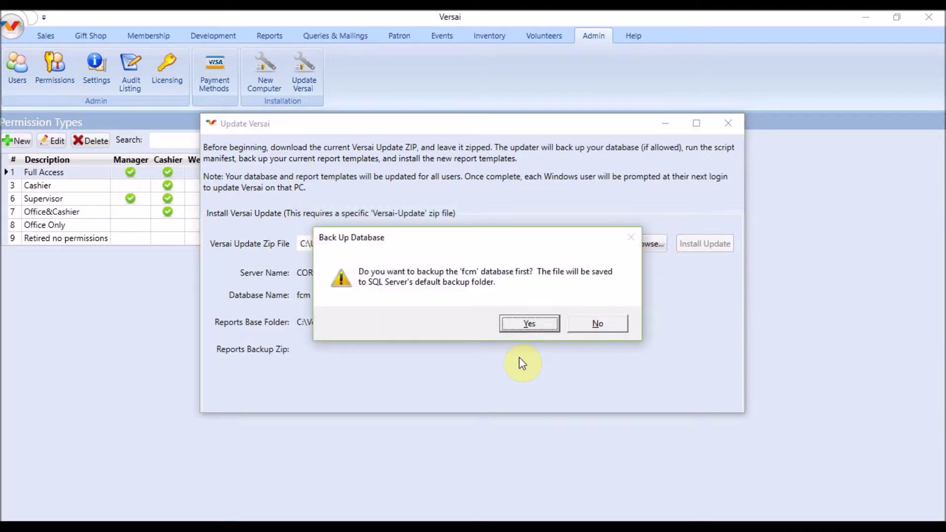
pyautogui.click(532, 327)
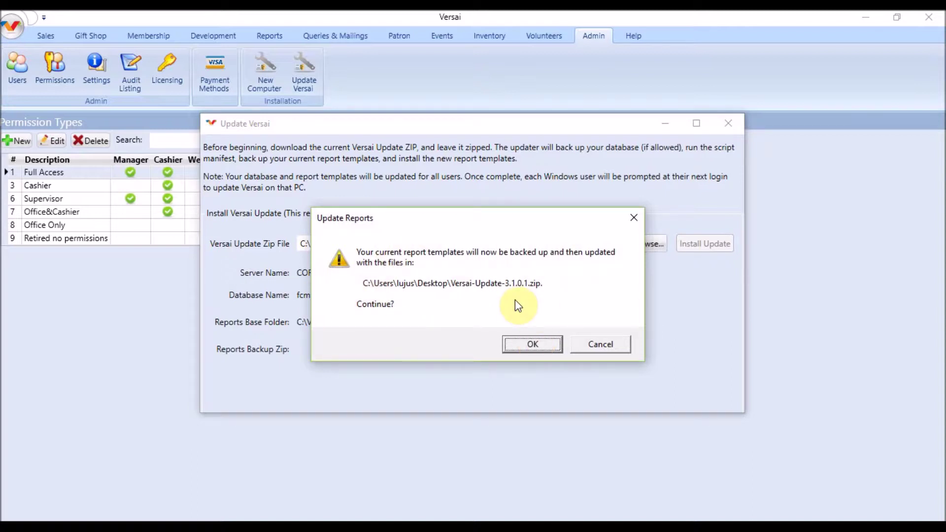
pyautogui.click(535, 344)
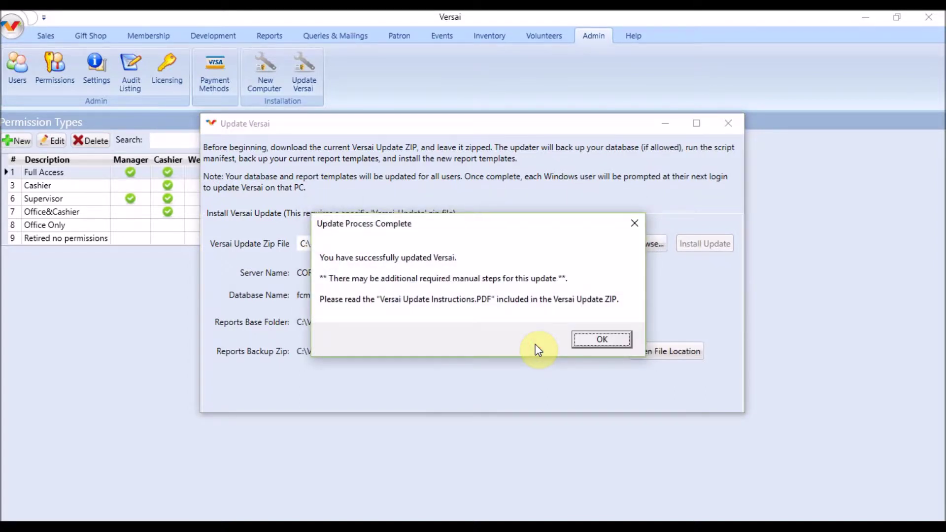
pyautogui.click(607, 342)
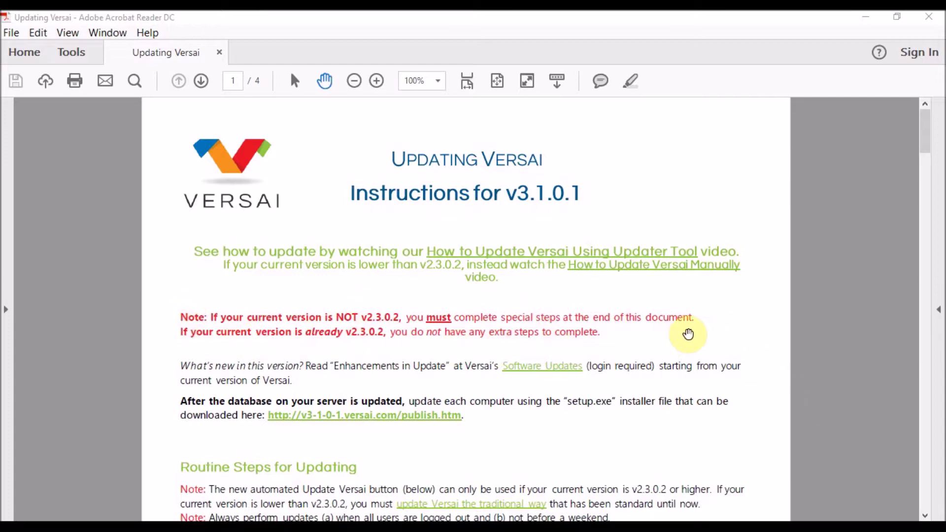
# Scroll the Updating Versai PDF to page 3, covering special steps for v2.1.275.1 and lower.
pyautogui.scroll(-5, 695, 335)
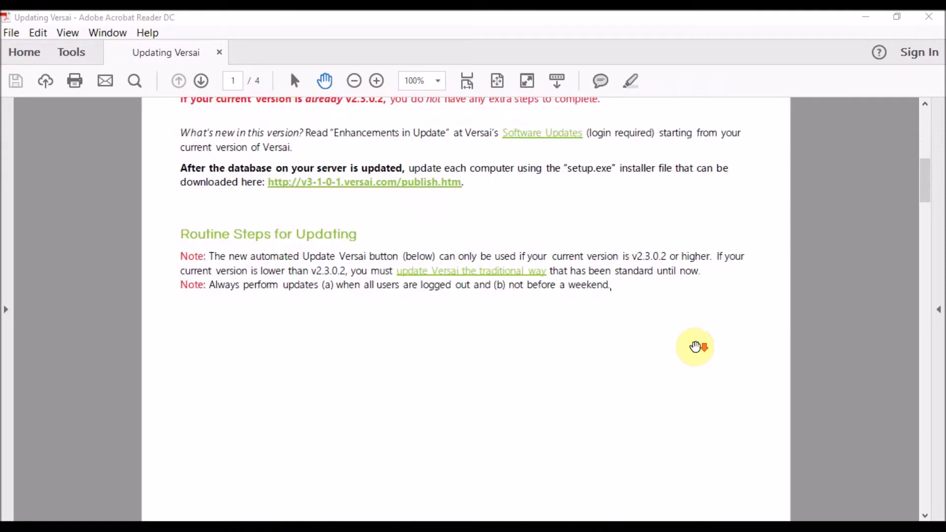
pyautogui.scroll(-10, 694, 347)
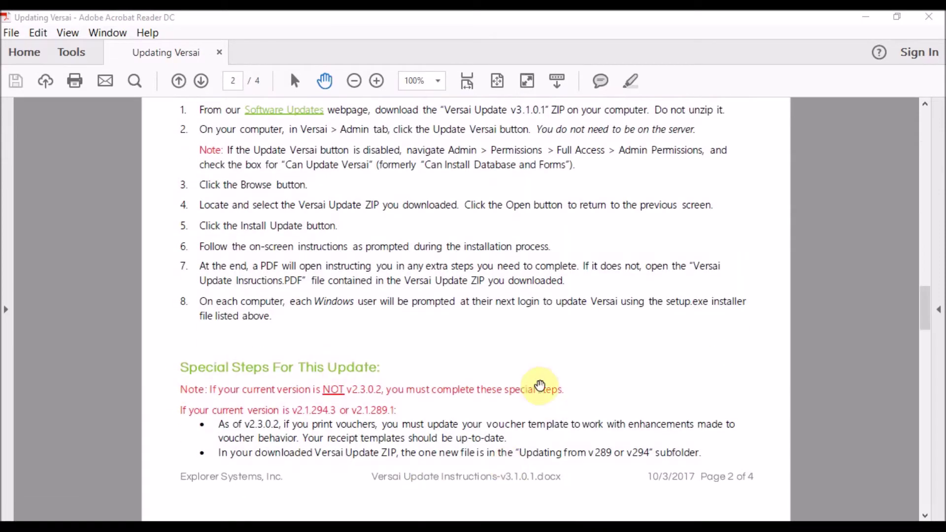
pyautogui.scroll(-10, 390, 345)
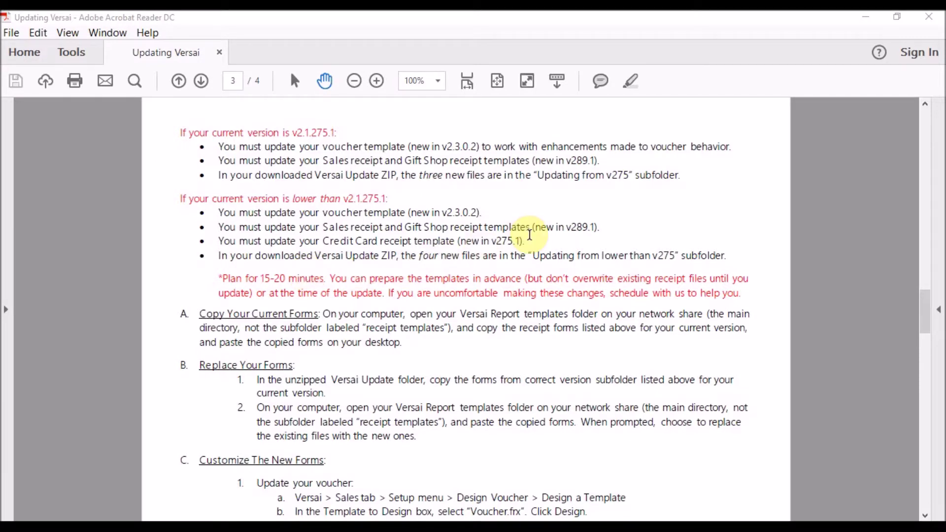
pyautogui.scroll(-5, 562, 296)
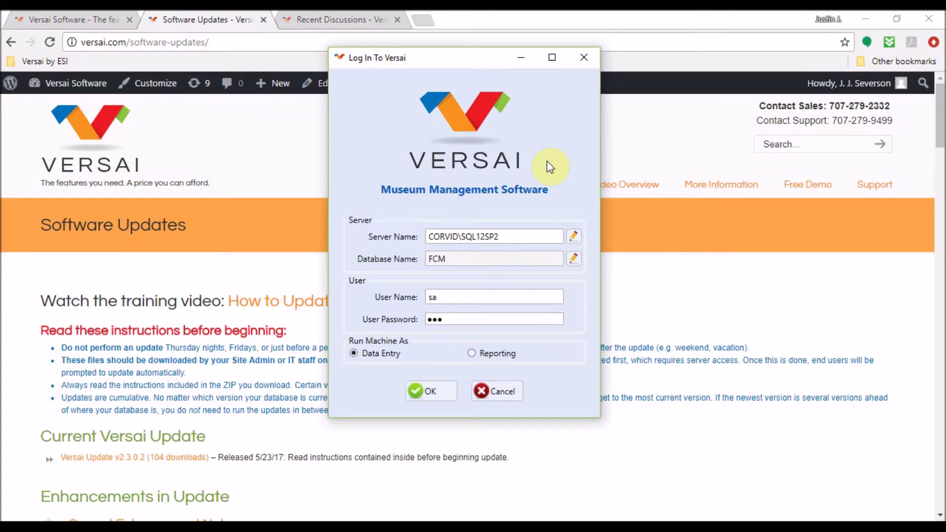
# Attempt to log in, then minimize Acrobat to see the 2.3.0.1 versus 2.3.2.1 version-mismatch warning.
pyautogui.click(428, 393)
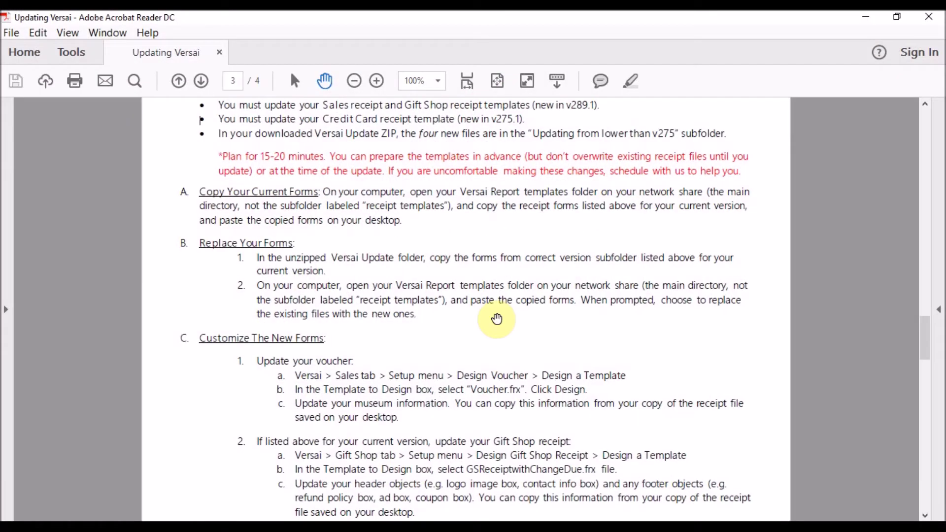
pyautogui.scroll(20, 497, 319)
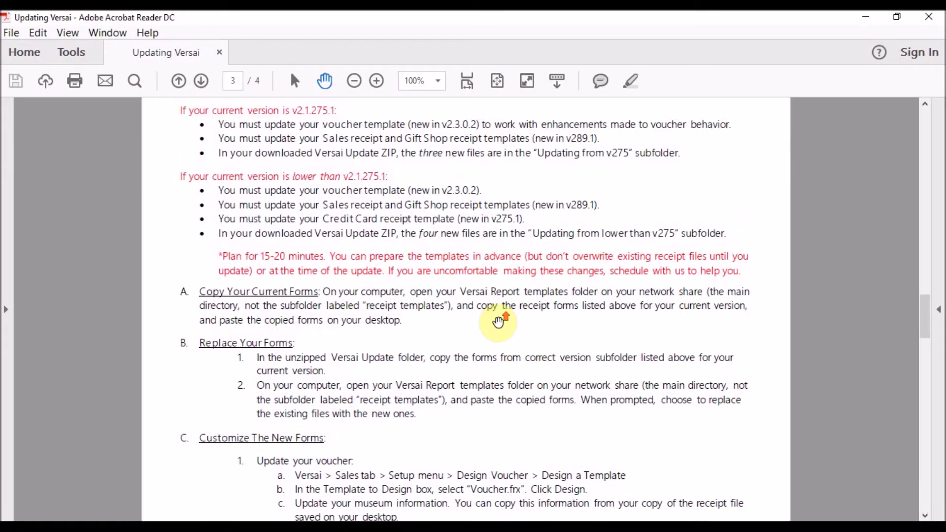
pyautogui.scroll(2, 496, 338)
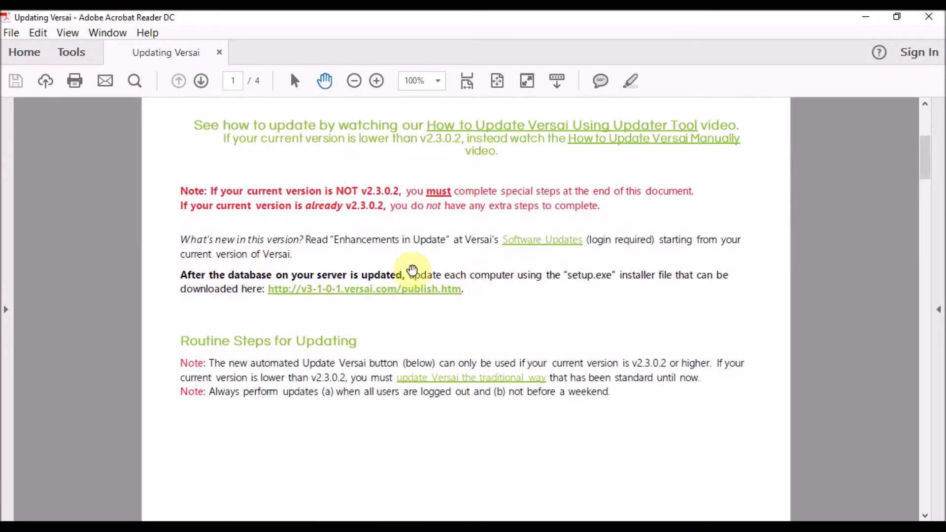
pyautogui.click(873, 16)
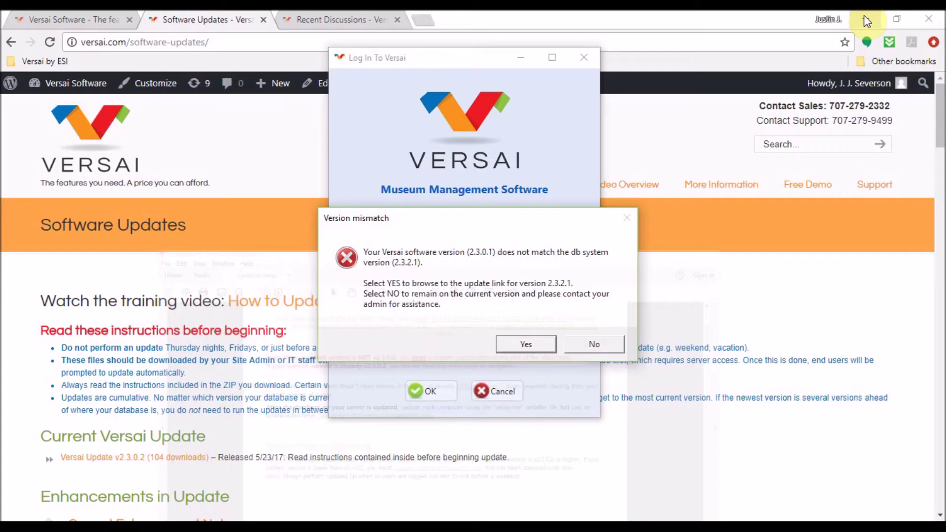
# Follow the update link, download and run setup.exe, and allow it past SmartScreen to install Versai 2.3.2.5.
pyautogui.click(532, 347)
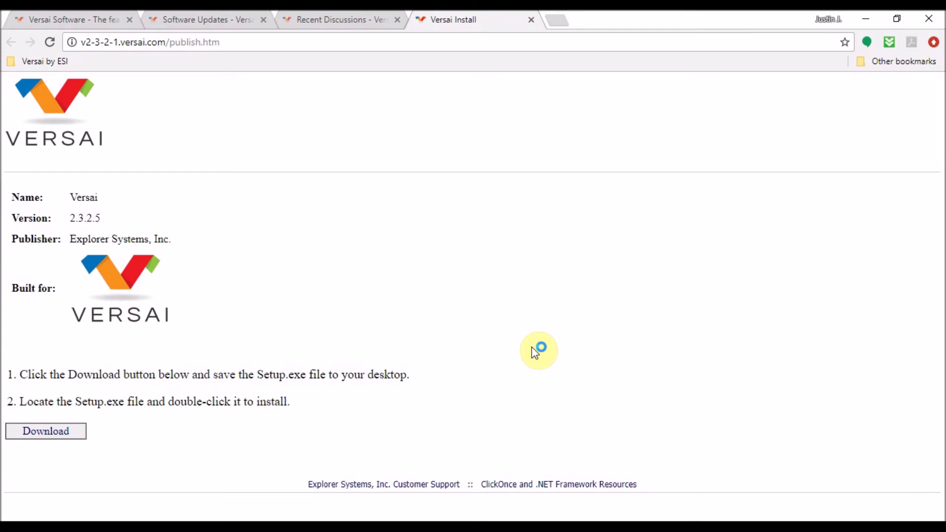
pyautogui.click(54, 437)
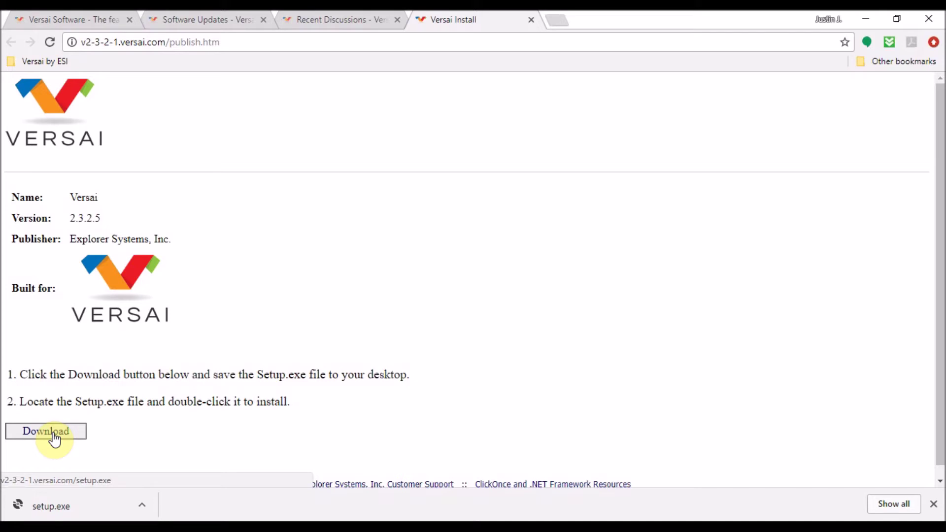
pyautogui.click(42, 506)
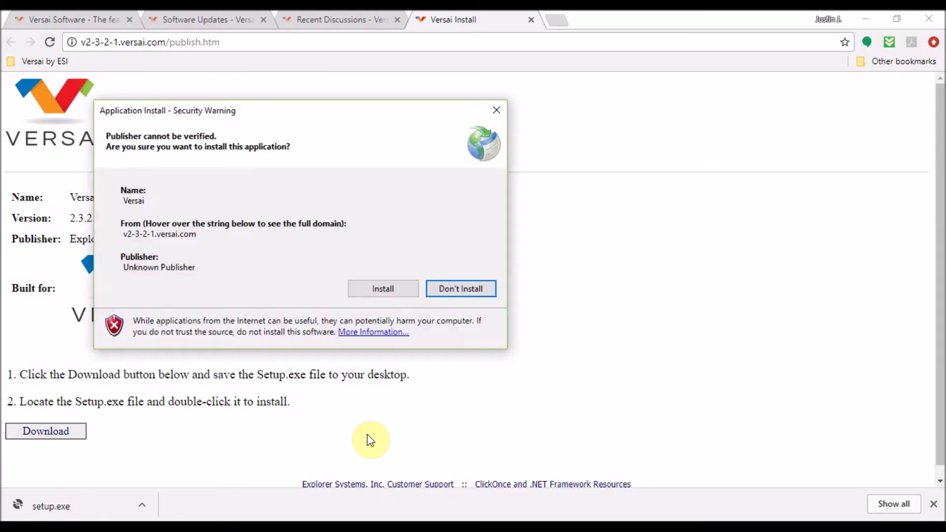
pyautogui.click(388, 288)
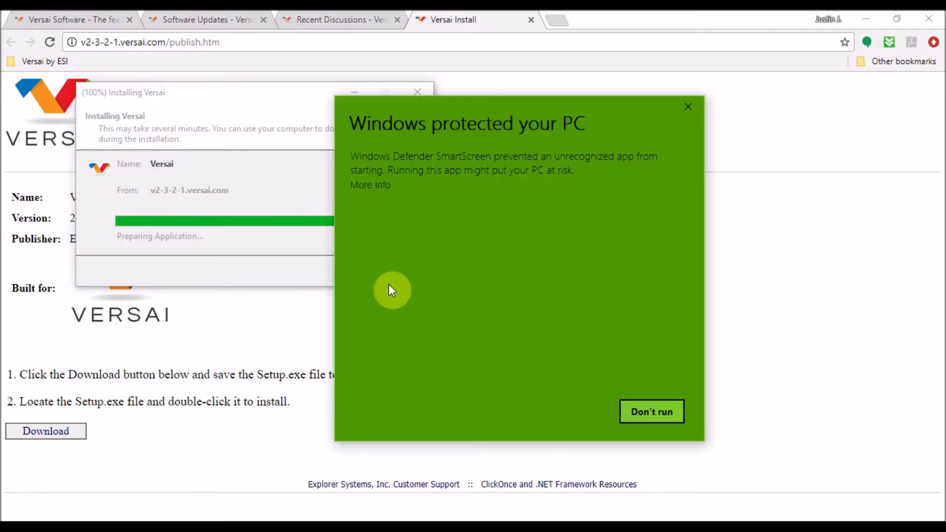
pyautogui.click(385, 183)
pyautogui.click(553, 413)
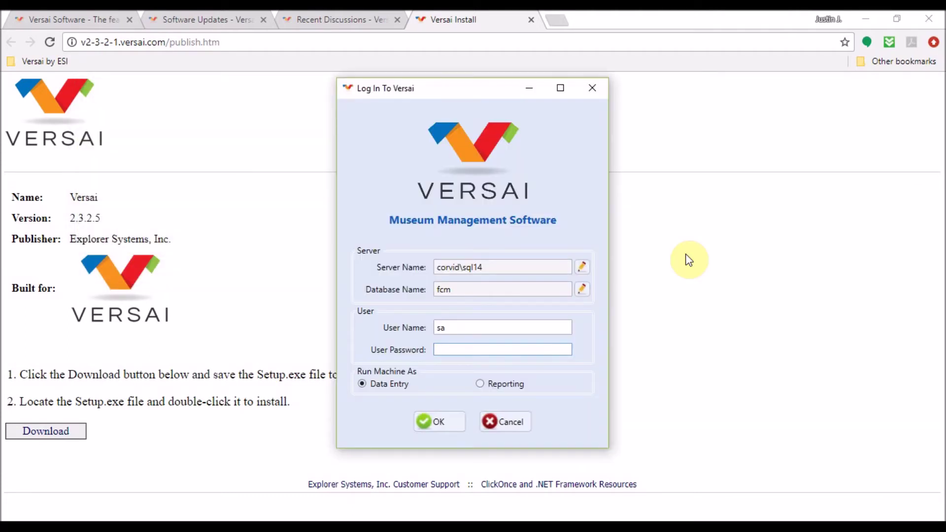
# Enter the password to log in to the fcm database, then maximize the Versai window.
pyautogui.write('***')
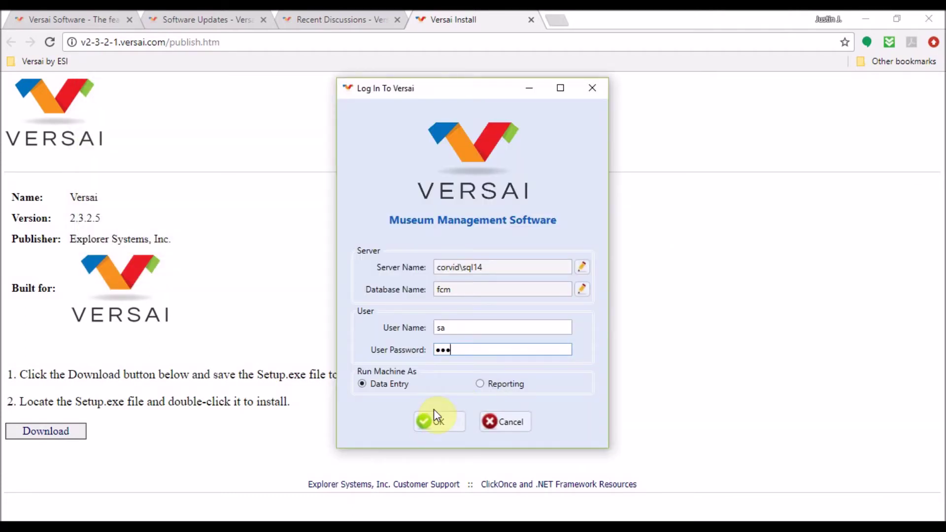
pyautogui.click(426, 422)
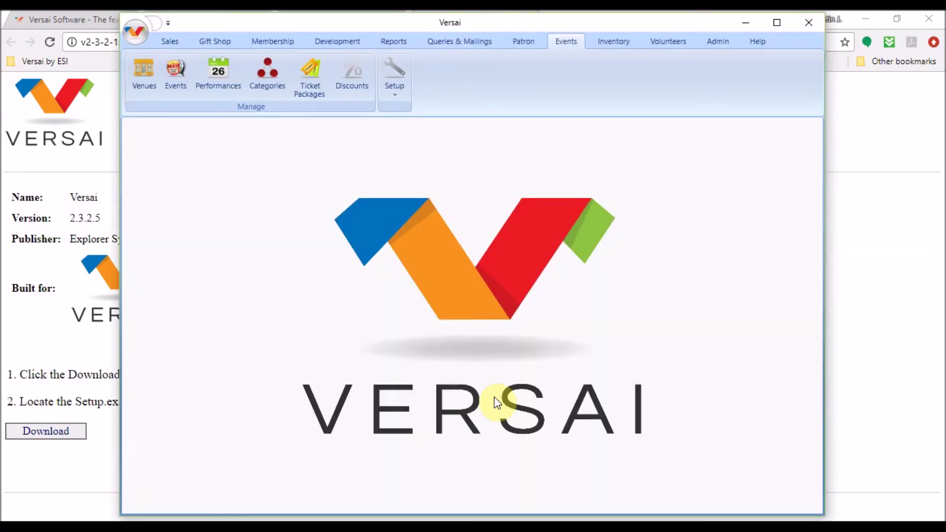
pyautogui.click(781, 21)
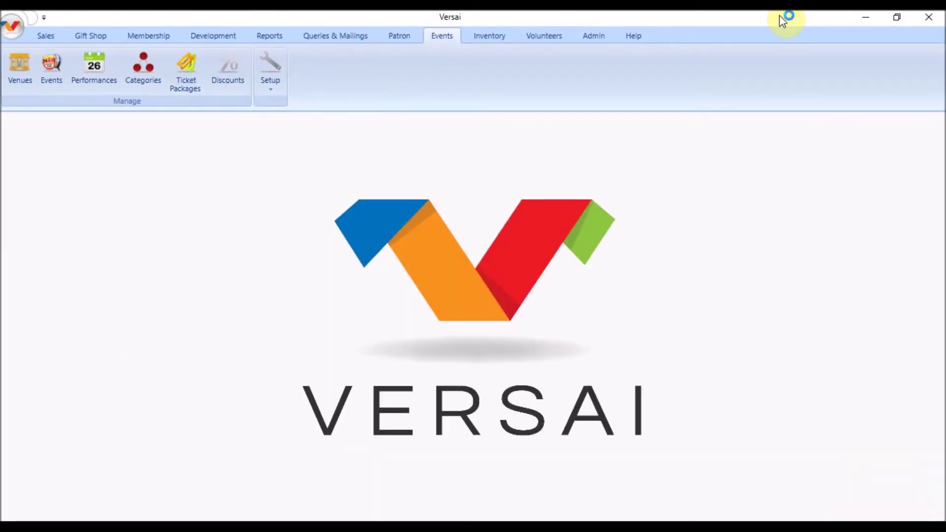